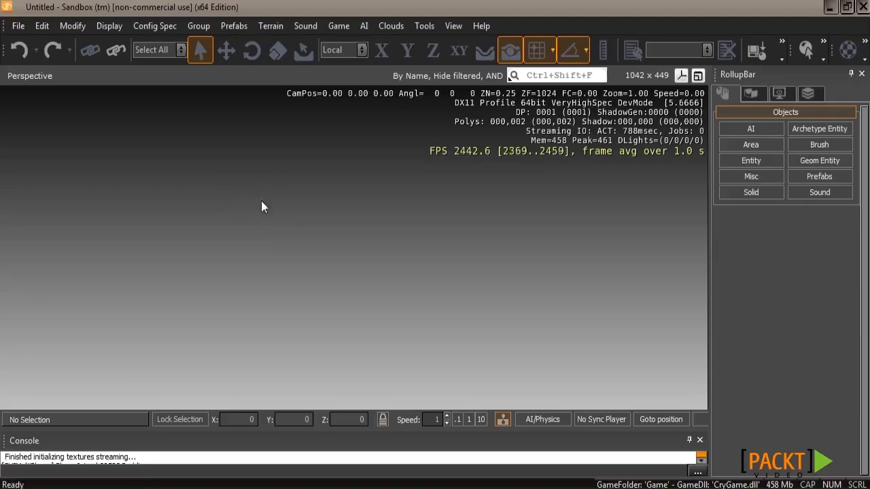
Step: Create a new level named Level1 with 1024x1024 terrain at 2 meters per unit, no project, and a high-quality 4096 x 4096 surface texture
{"action": "left_click", "coordinate": [18, 27]}
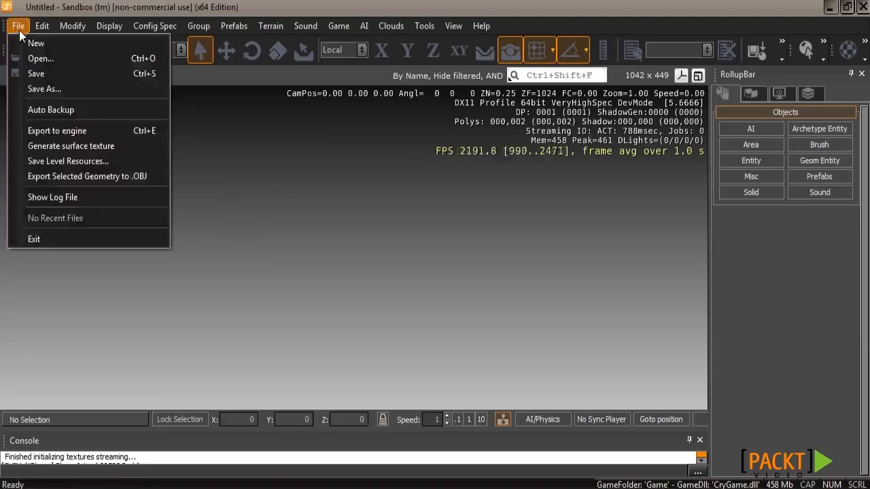
{"action": "left_click", "coordinate": [34, 43]}
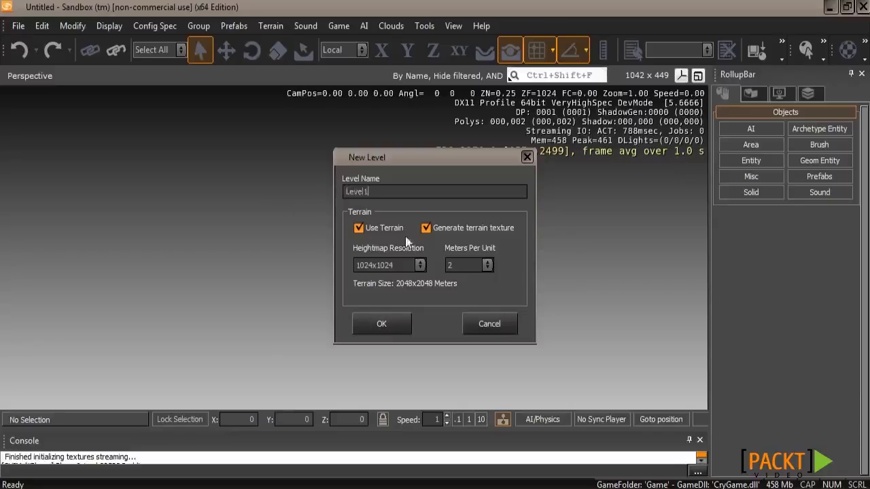
{"action": "left_click", "coordinate": [384, 327]}
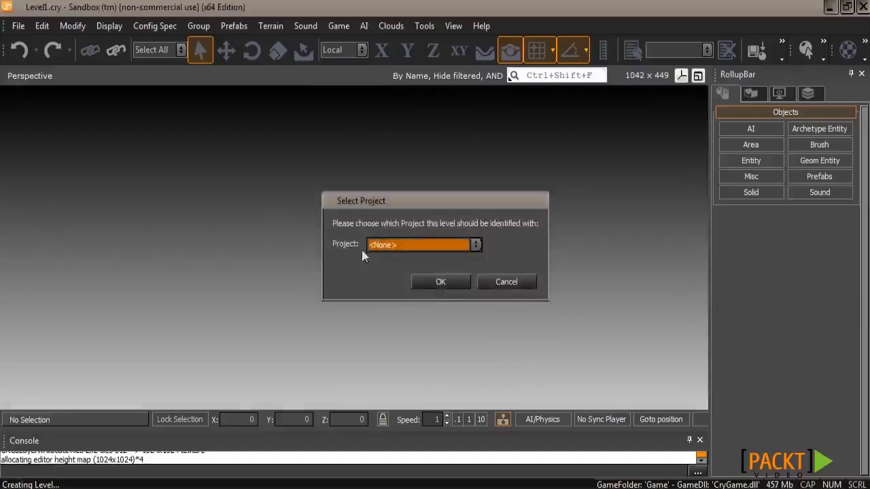
{"action": "left_click", "coordinate": [436, 283]}
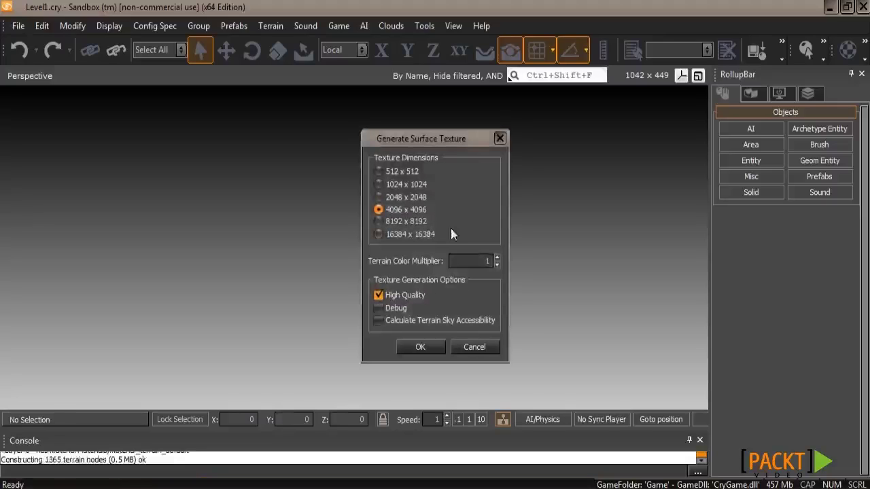
{"action": "left_click", "coordinate": [419, 347]}
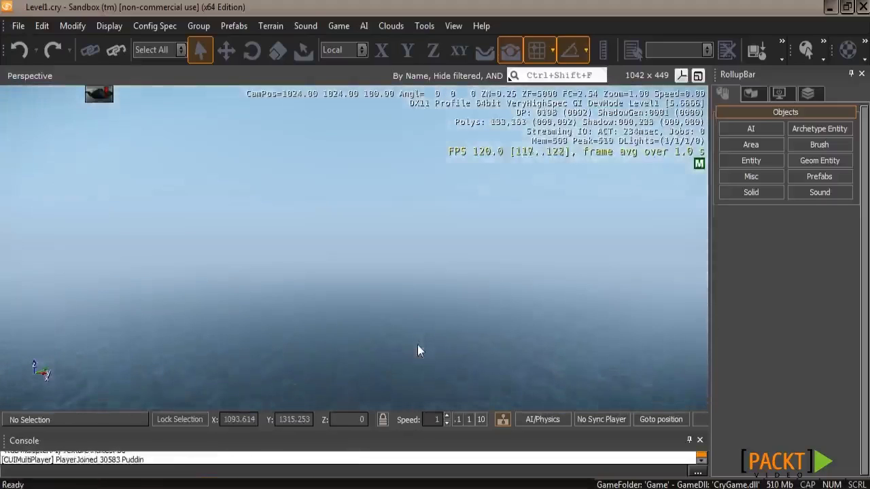
Step: Open the Terrain Editor and set the maximum terrain height to 30
{"action": "right_click_drag", "start_coordinate": [399, 273], "coordinate": [399, 273]}
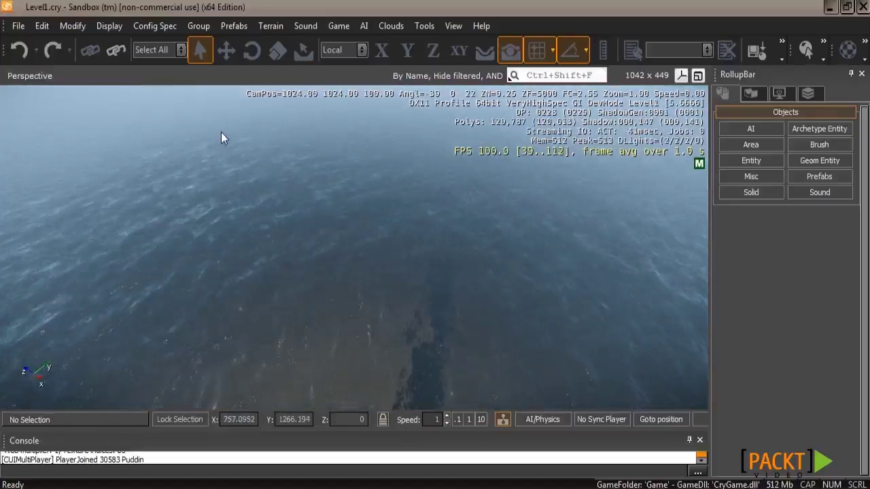
{"action": "left_click", "coordinate": [271, 27]}
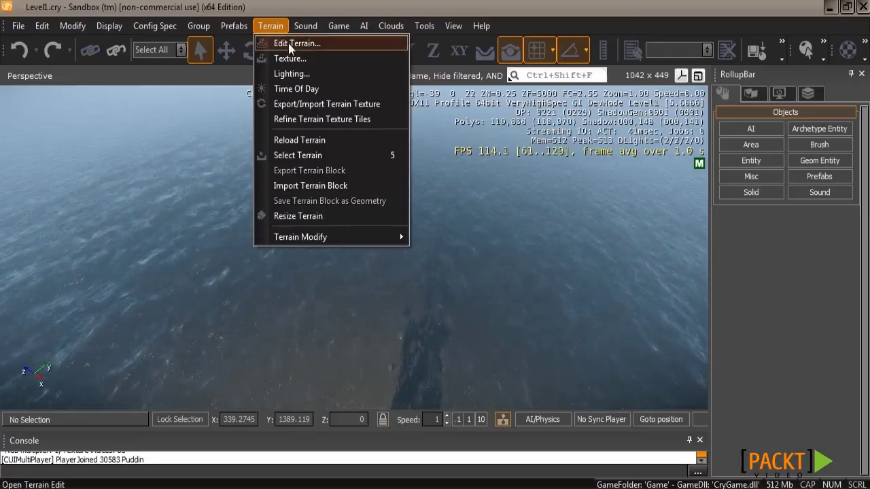
{"action": "left_click", "coordinate": [273, 43]}
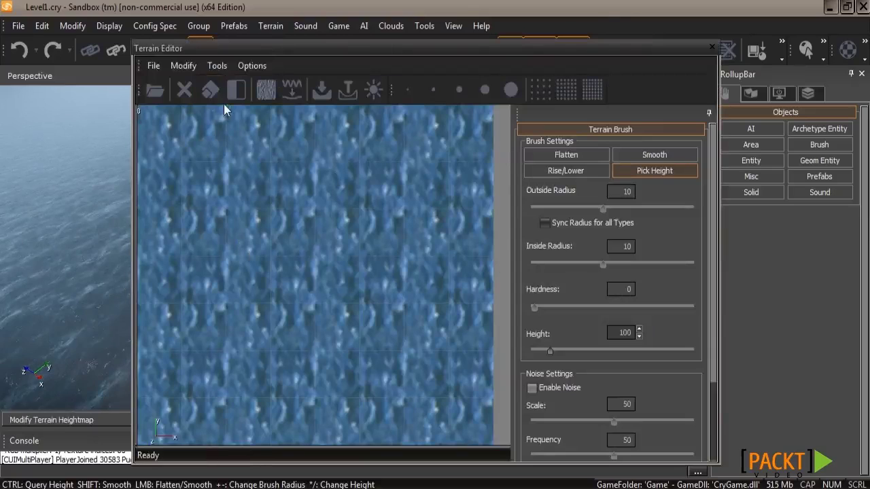
{"action": "left_click", "coordinate": [219, 68]}
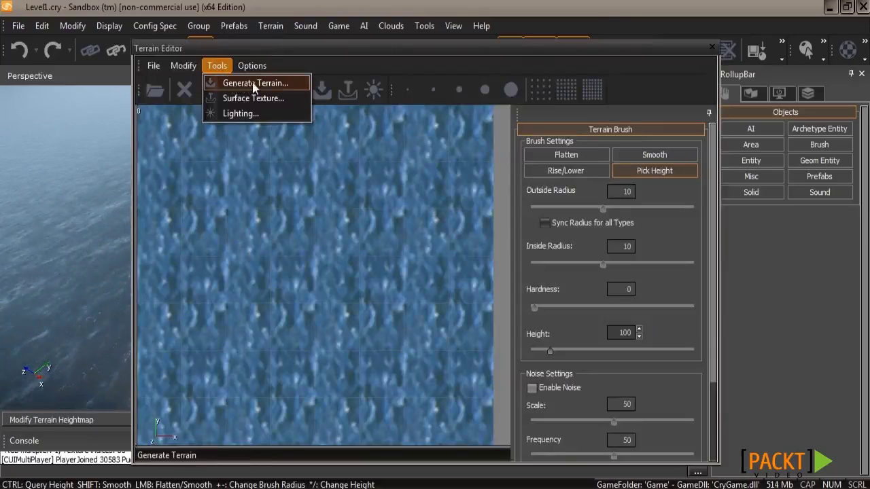
{"action": "mouse_move", "coordinate": [184, 65]}
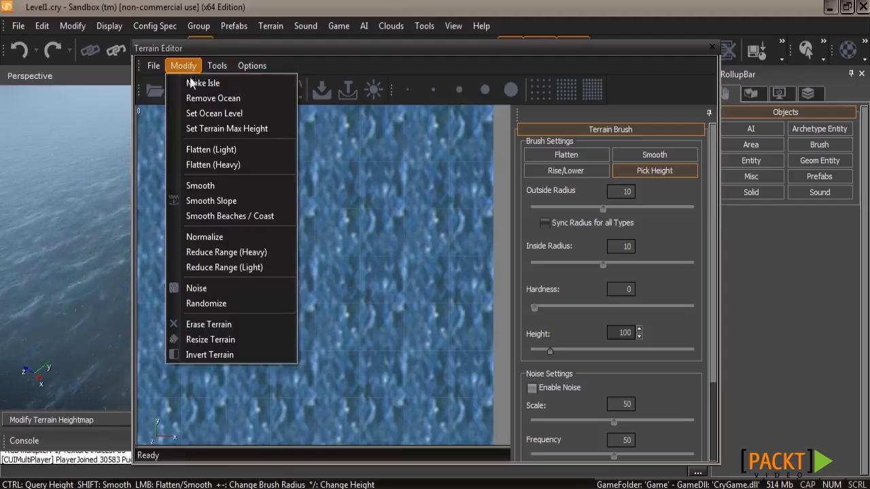
{"action": "left_click", "coordinate": [224, 129]}
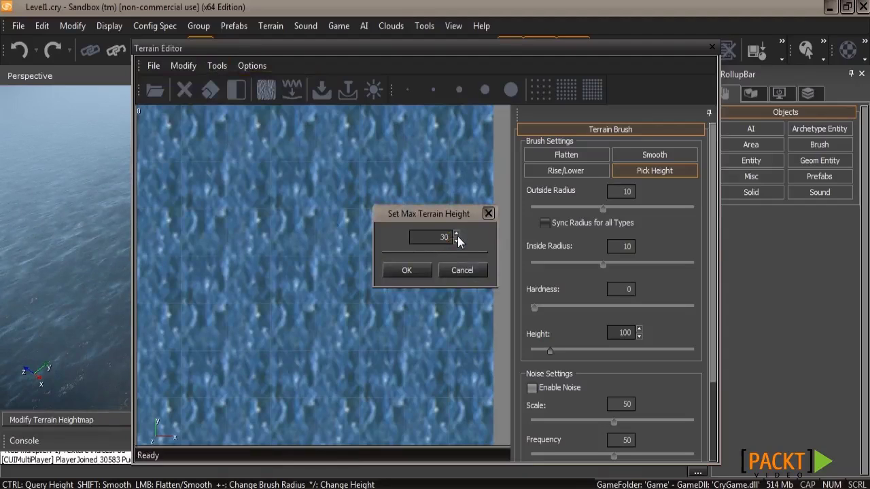
{"action": "left_click", "coordinate": [415, 270]}
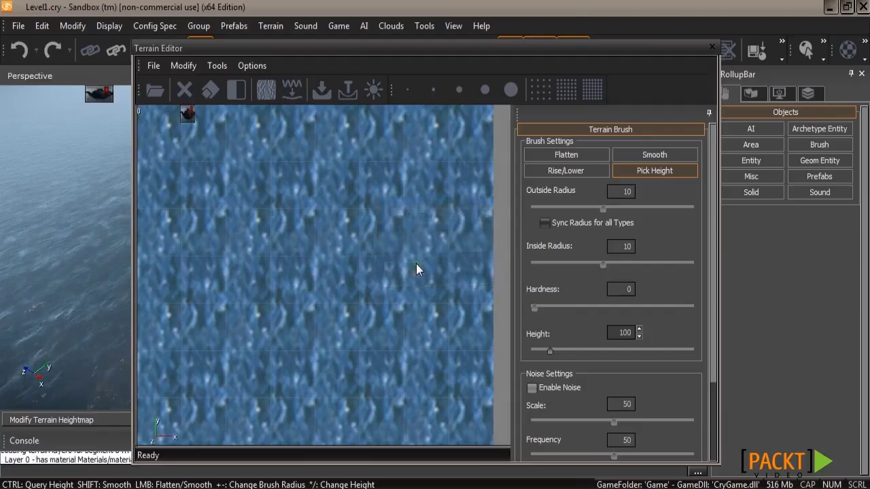
Step: Generate terrain with feature size 7, bumpiness 0.4, detail 8 and variation 1, and view it in the perspective viewport with the Terrain Editor closed
{"action": "left_click", "coordinate": [217, 65]}
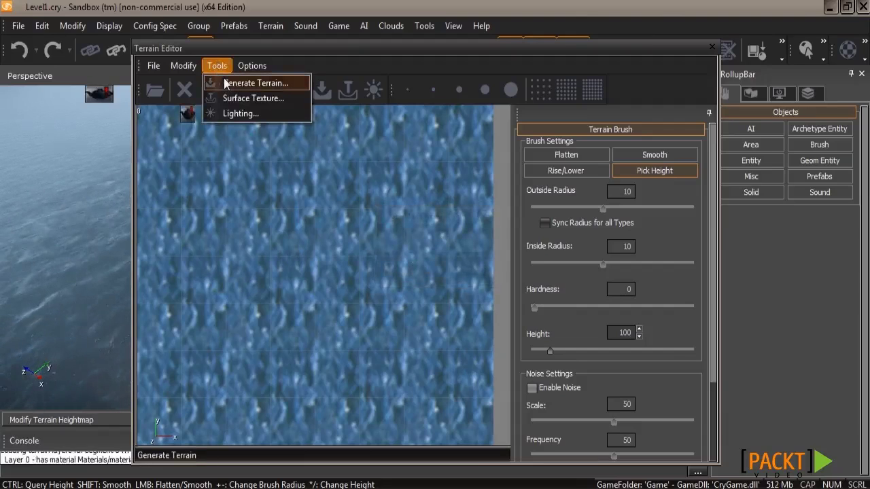
{"action": "left_click", "coordinate": [226, 83]}
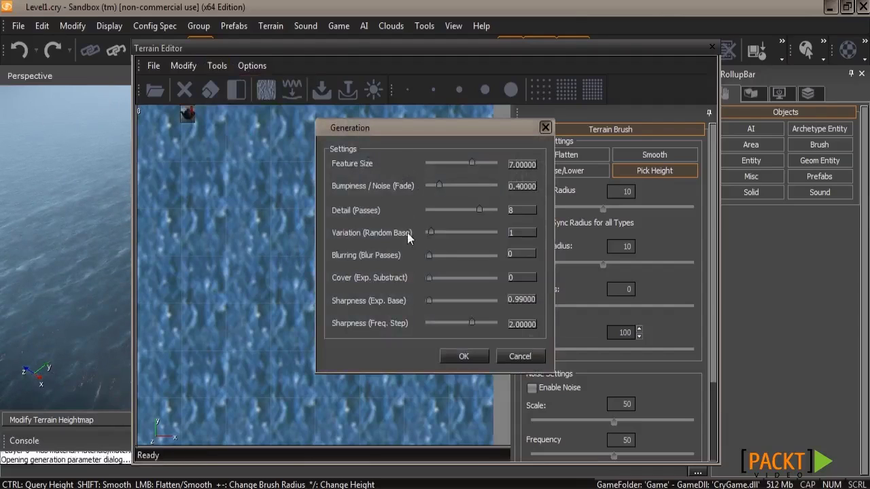
{"action": "left_click", "coordinate": [464, 359]}
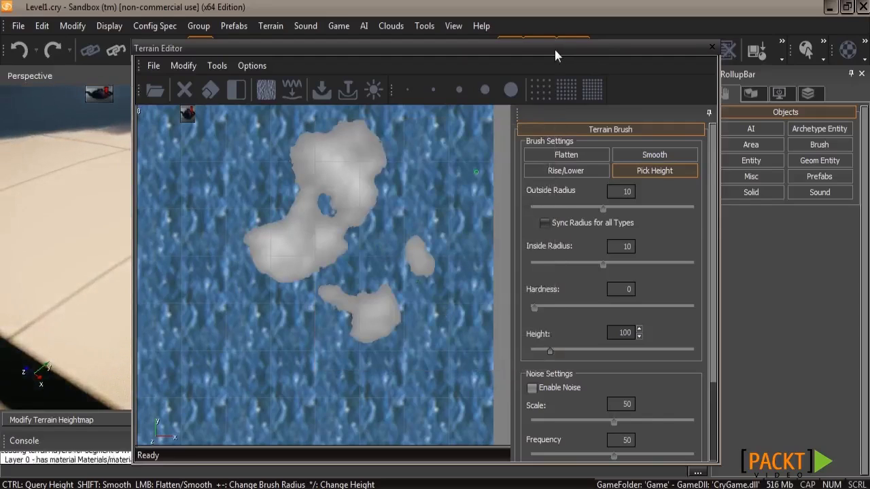
{"action": "left_click", "coordinate": [712, 47]}
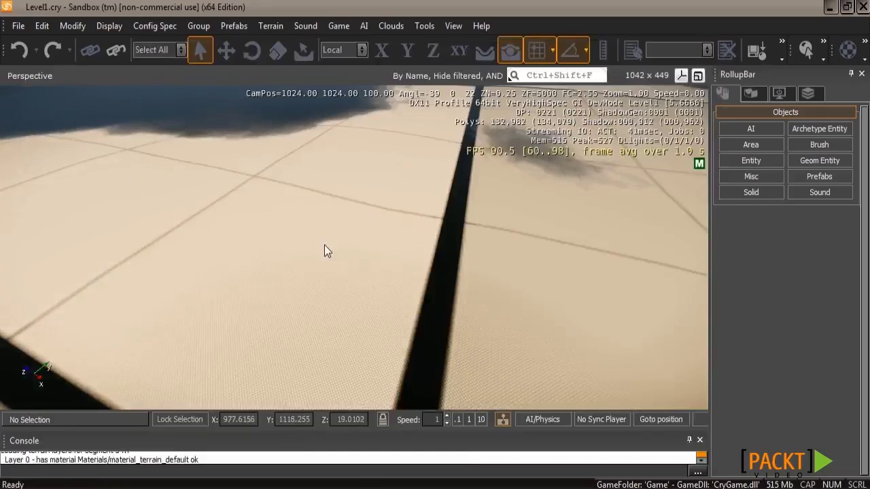
{"action": "right_click_drag", "start_coordinate": [319, 246], "coordinate": [319, 246]}
{"action": "key", "text": "w"}
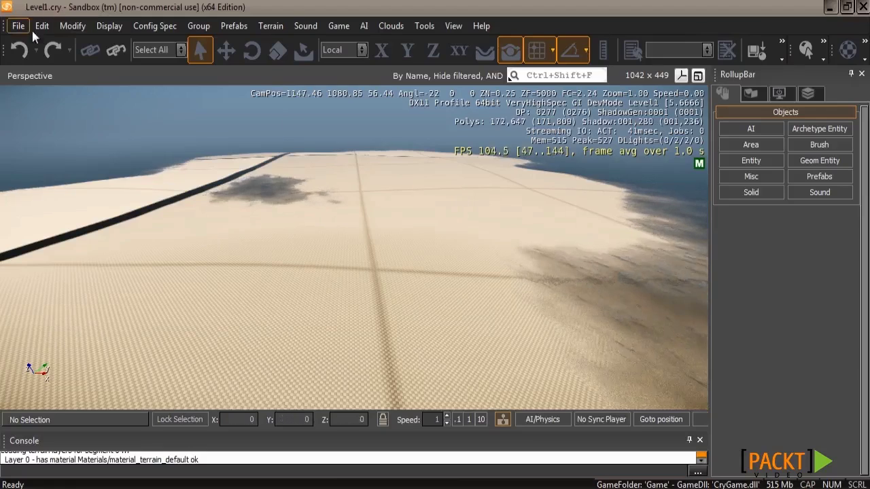
Step: Erase the generated terrain heightmap in the Terrain Editor and check the emptied level in the viewport
{"action": "left_click", "coordinate": [270, 27]}
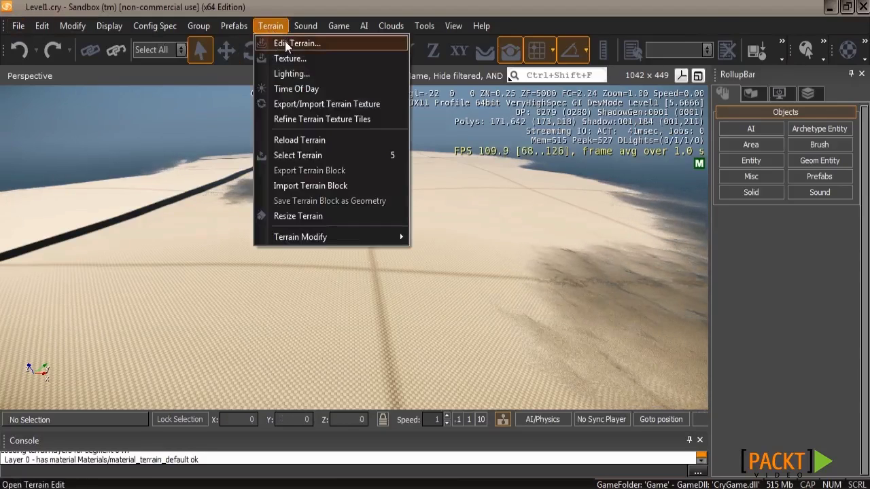
{"action": "left_click", "coordinate": [285, 42]}
{"action": "left_click", "coordinate": [180, 66]}
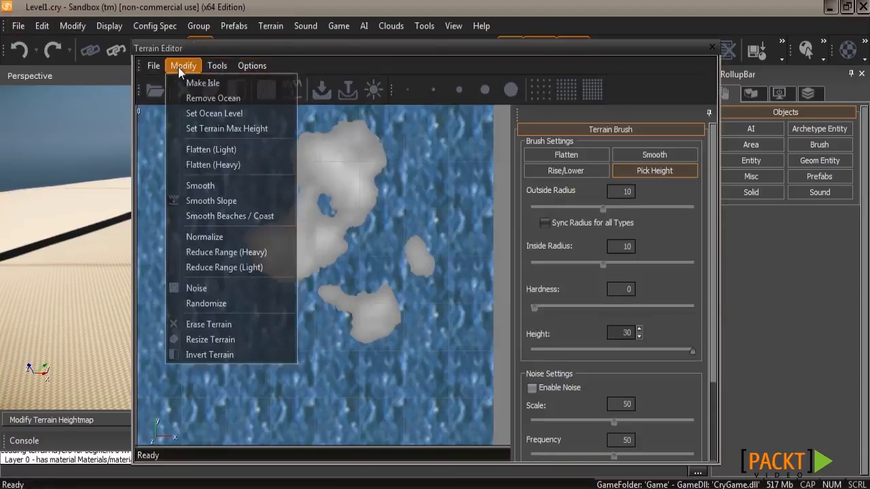
{"action": "left_click", "coordinate": [196, 325]}
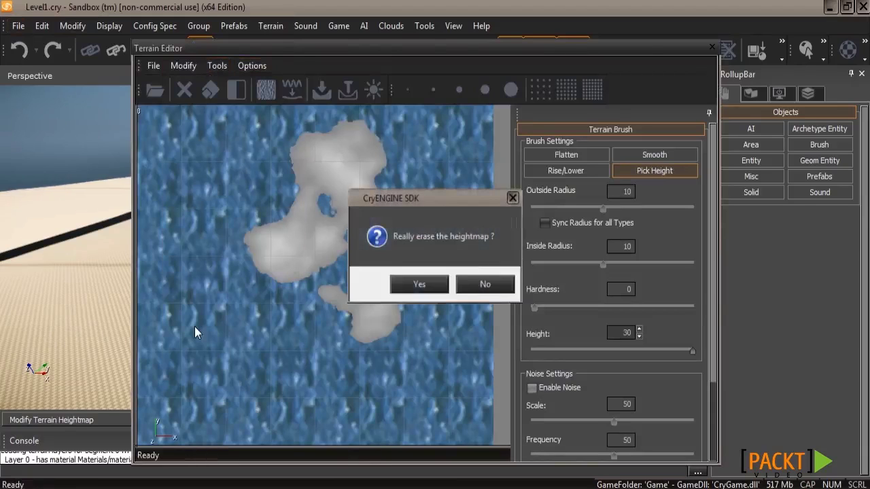
{"action": "left_click", "coordinate": [420, 285]}
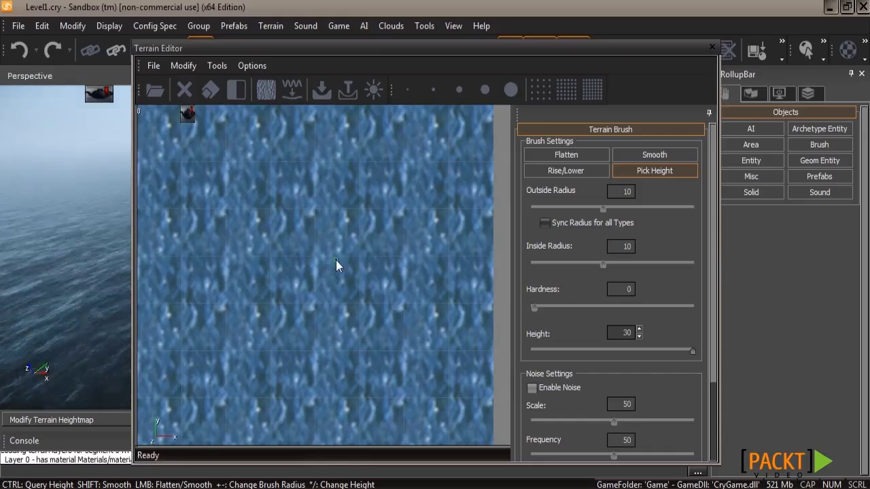
{"action": "left_click_drag", "start_coordinate": [326, 47], "coordinate": [869, 94]}
{"action": "right_click_drag", "start_coordinate": [360, 221], "coordinate": [359, 221]}
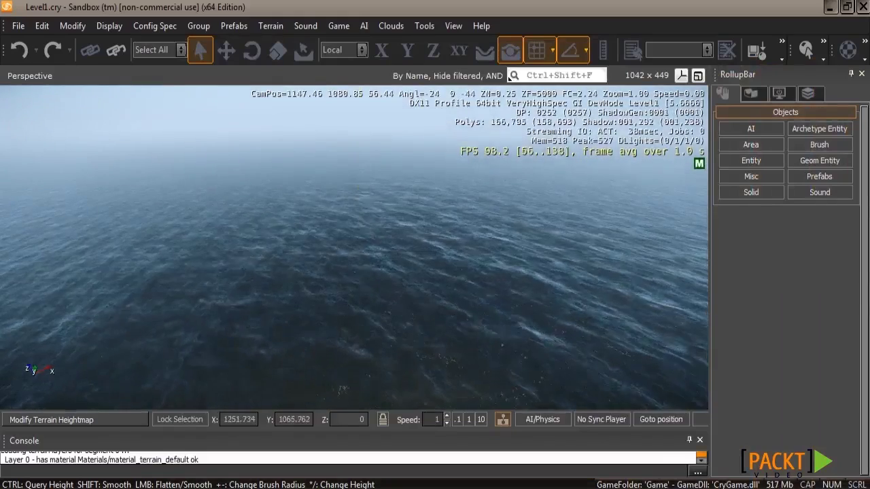
{"action": "left_click_drag", "start_coordinate": [869, 93], "coordinate": [340, 29]}
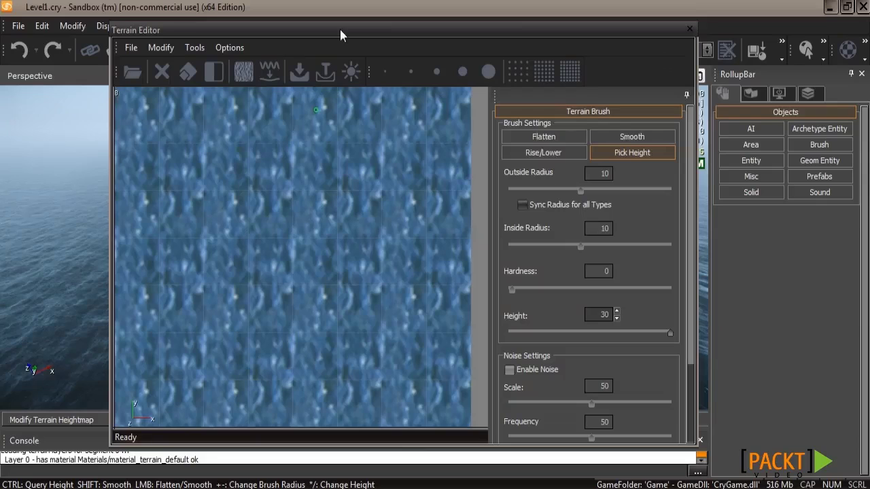
Step: Set a new maximum terrain height for the empty level in the Terrain Editor
{"action": "left_click", "coordinate": [131, 47]}
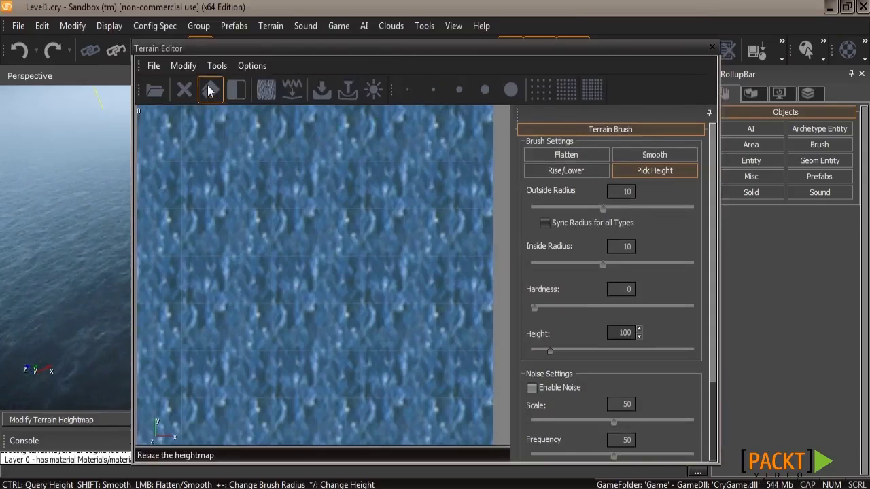
{"action": "left_click", "coordinate": [182, 66]}
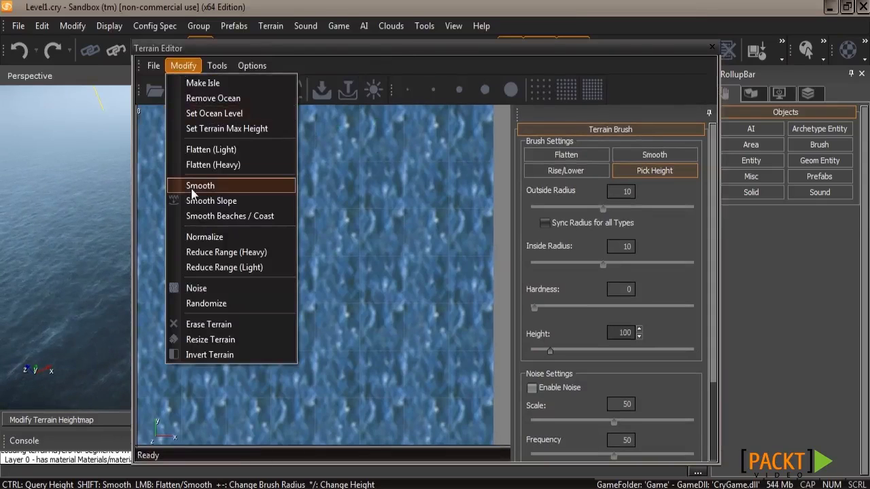
{"action": "left_click", "coordinate": [236, 128]}
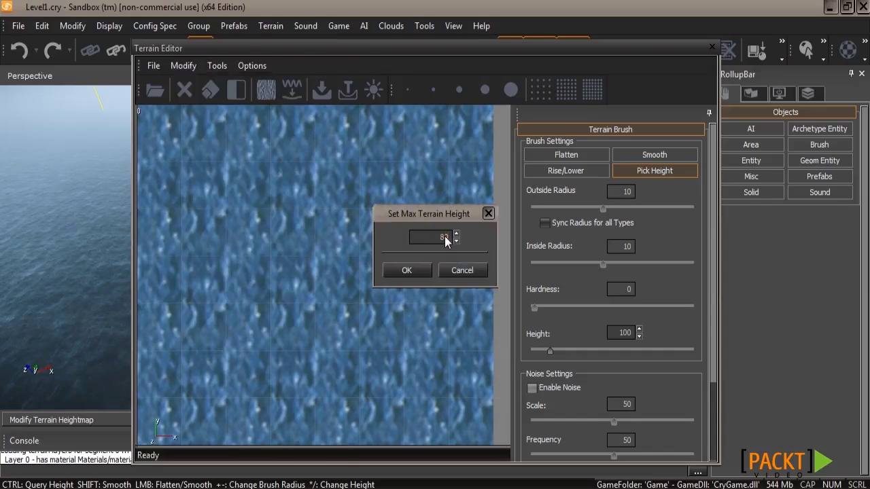
{"action": "left_click", "coordinate": [401, 272]}
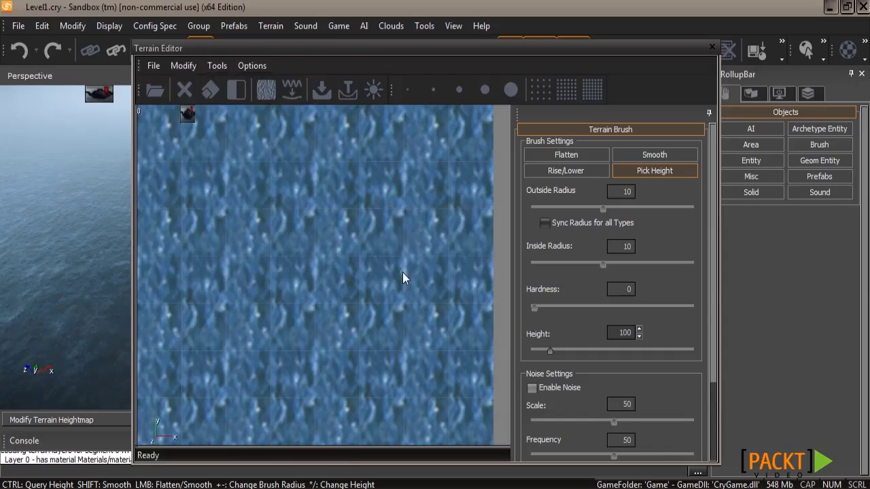
Step: Import the heightmap TestTerrain_Heightmap_lowrez.bmp from the Game/Levels/Level1 folder, close the Terrain Editor and inspect the terrain in the viewport
{"action": "left_click", "coordinate": [152, 66]}
{"action": "left_click", "coordinate": [166, 82]}
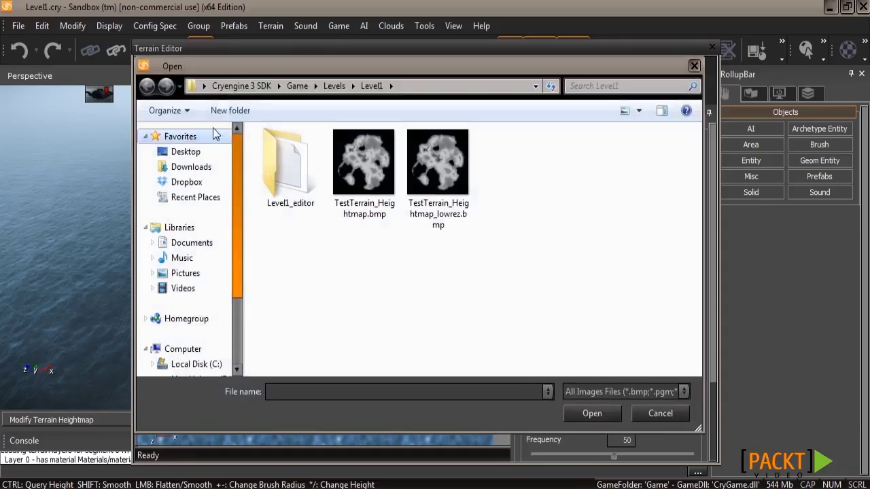
{"action": "left_click", "coordinate": [263, 94]}
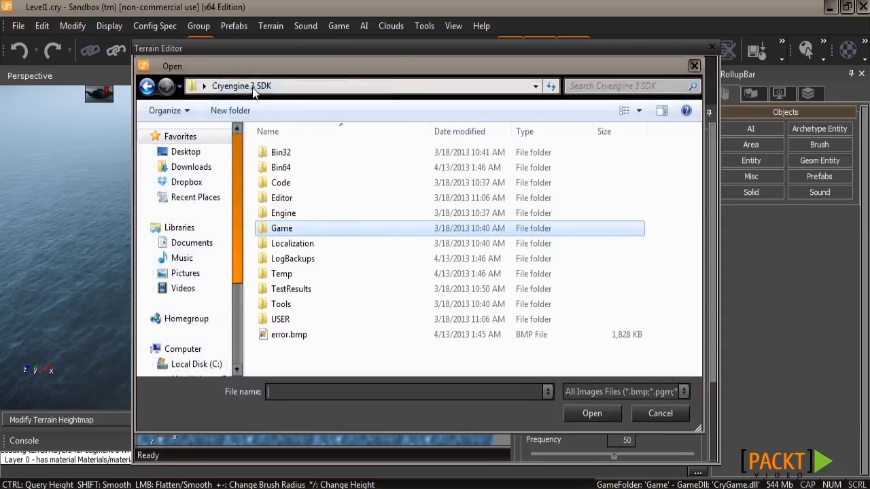
{"action": "double_click", "coordinate": [281, 232]}
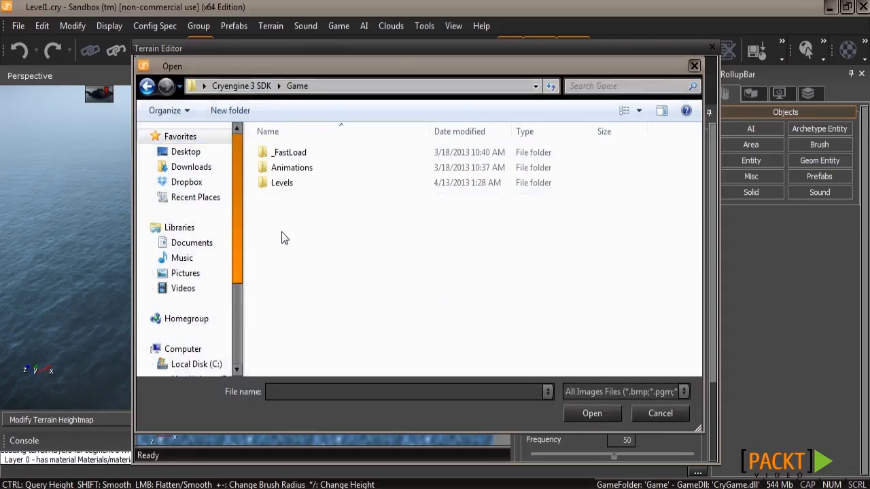
{"action": "double_click", "coordinate": [289, 182]}
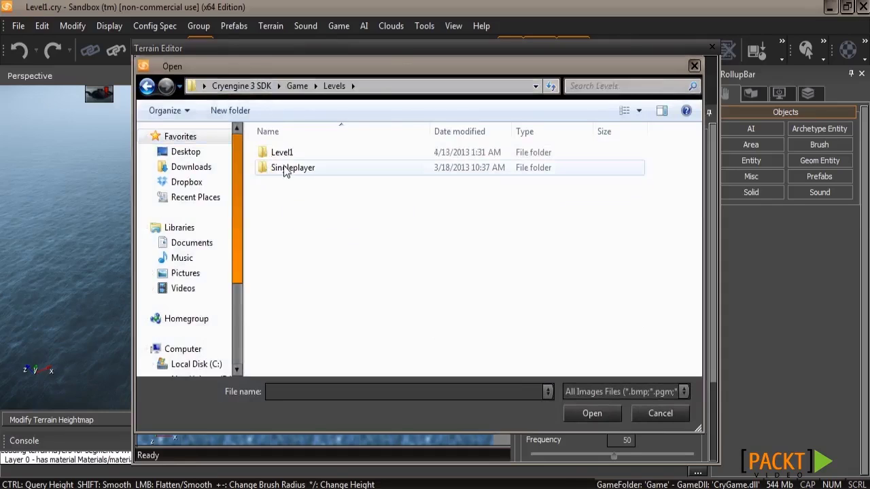
{"action": "double_click", "coordinate": [279, 153]}
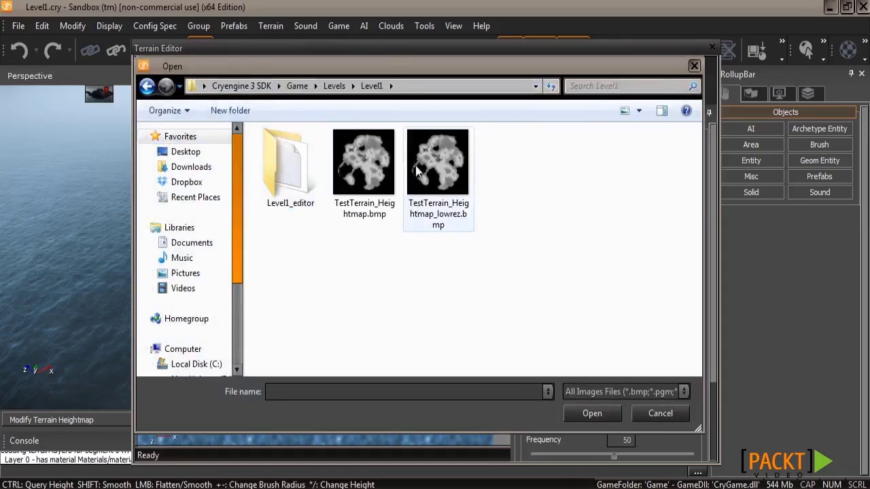
{"action": "double_click", "coordinate": [423, 219]}
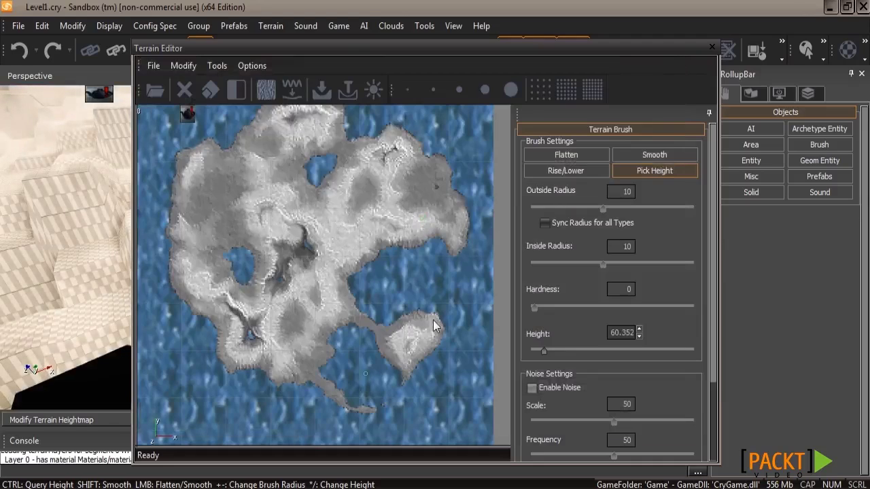
{"action": "left_click", "coordinate": [712, 47]}
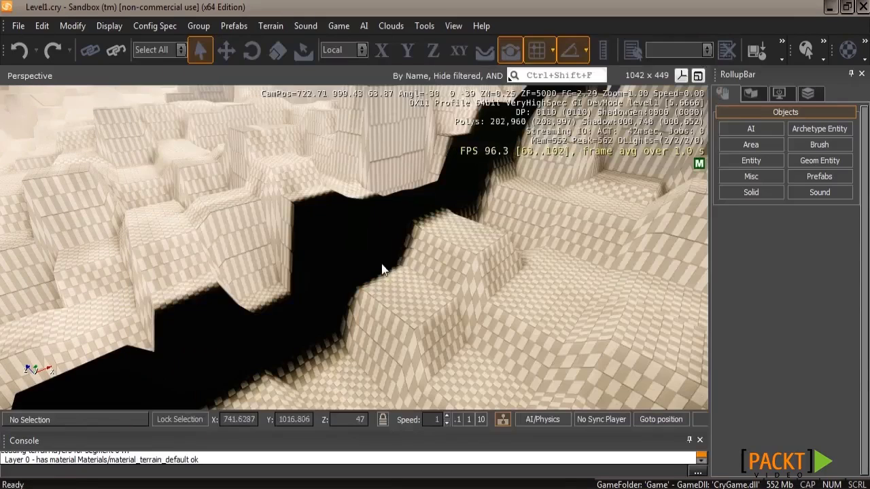
{"action": "right_click_drag", "start_coordinate": [382, 265], "coordinate": [375, 264]}
{"action": "key", "text": "s"}
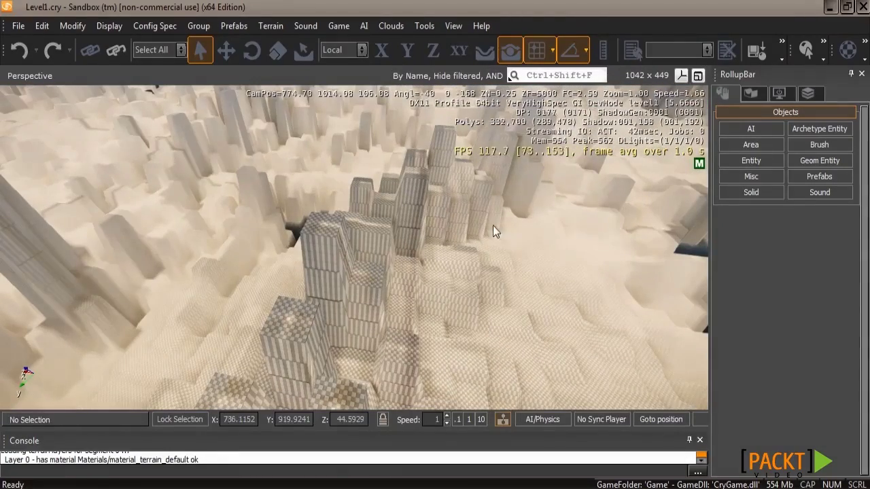
Step: Apply Smooth Slope to the imported low-resolution terrain in the Terrain Editor, then close the editor and inspect the terrain in the viewport
{"action": "left_click", "coordinate": [270, 26]}
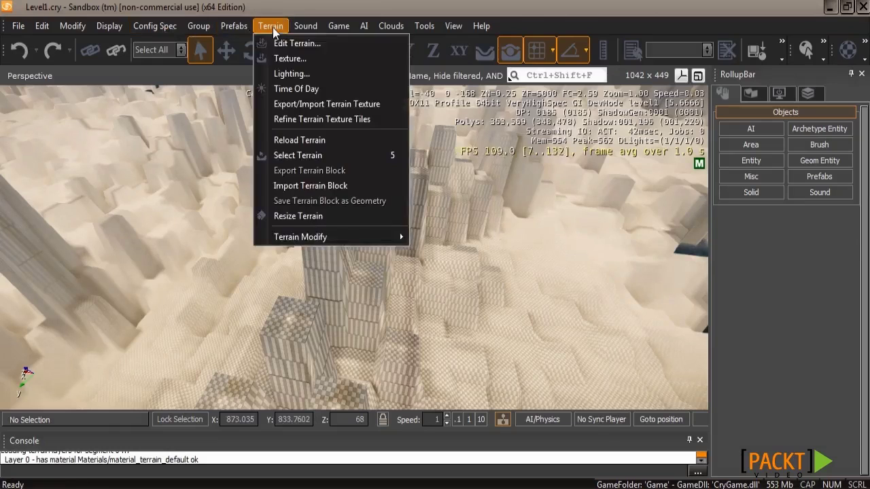
{"action": "left_click", "coordinate": [293, 57]}
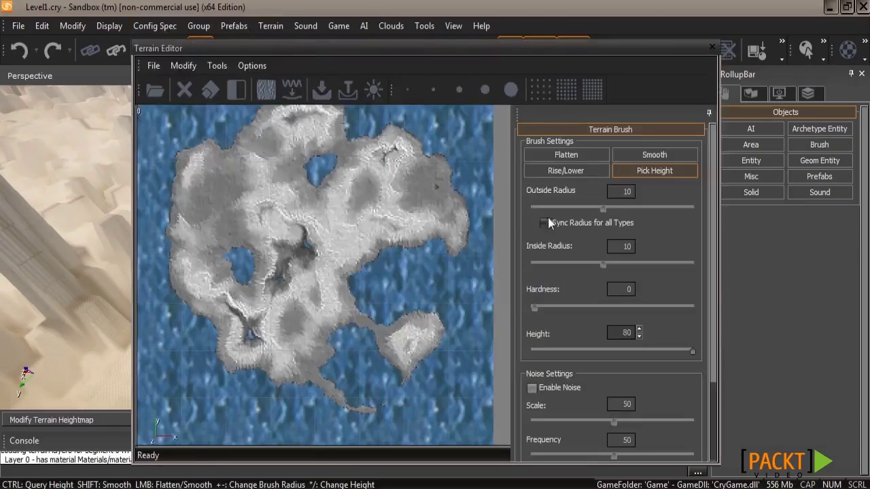
{"action": "left_click", "coordinate": [217, 65]}
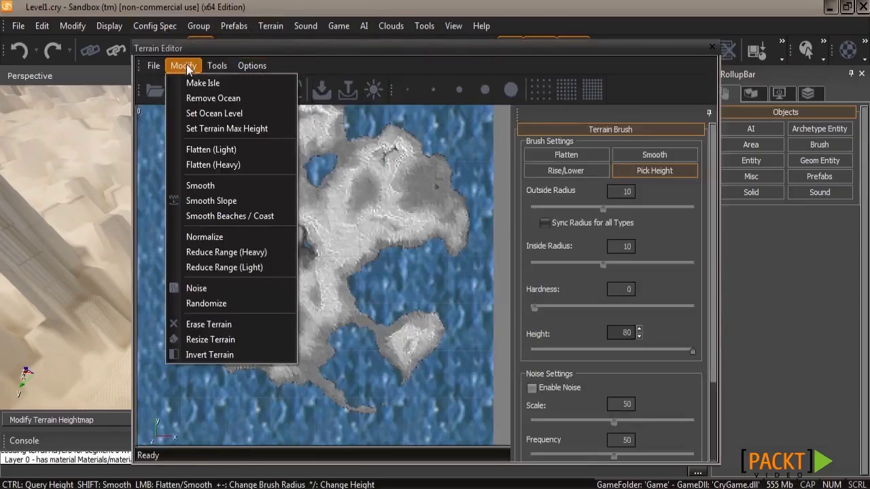
{"action": "left_click", "coordinate": [212, 200]}
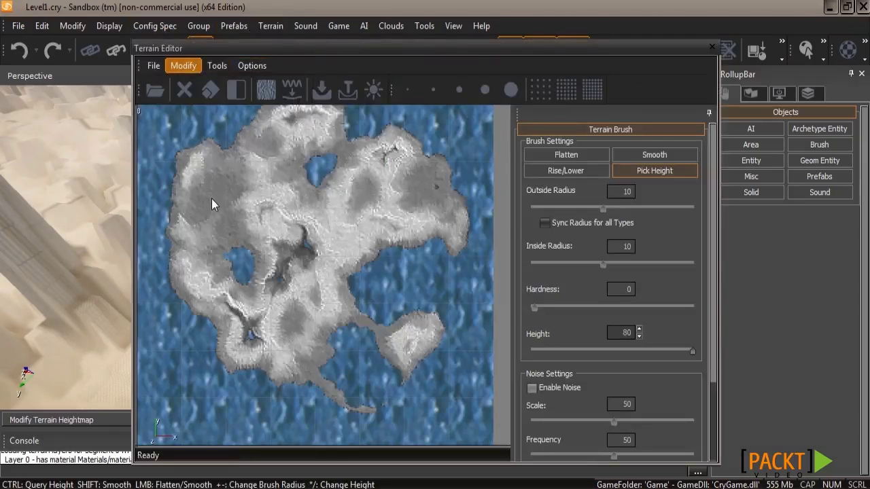
{"action": "left_click", "coordinate": [713, 48]}
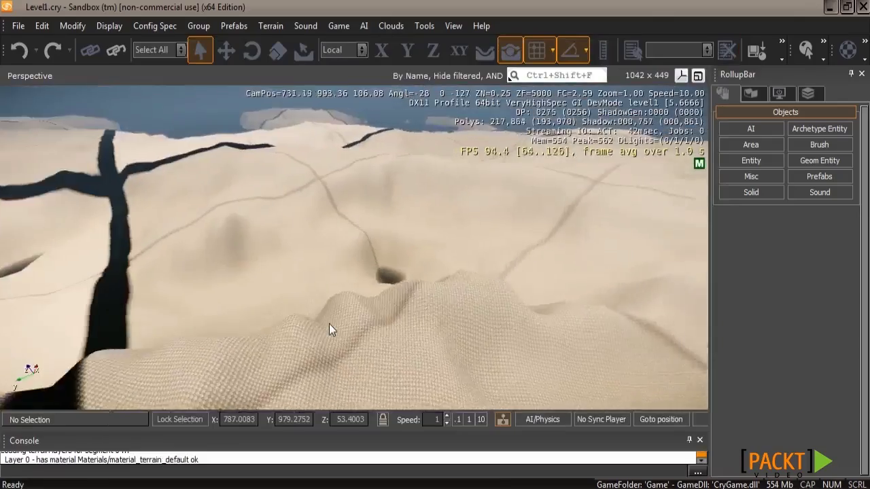
{"action": "key", "text": "d"}
{"action": "mouse_move", "coordinate": [330, 324]}
{"action": "right_mouse_down"}
{"action": "mouse_move", "coordinate": [346, 324]}
{"action": "mouse_move", "coordinate": [335, 323]}
{"action": "right_mouse_up"}
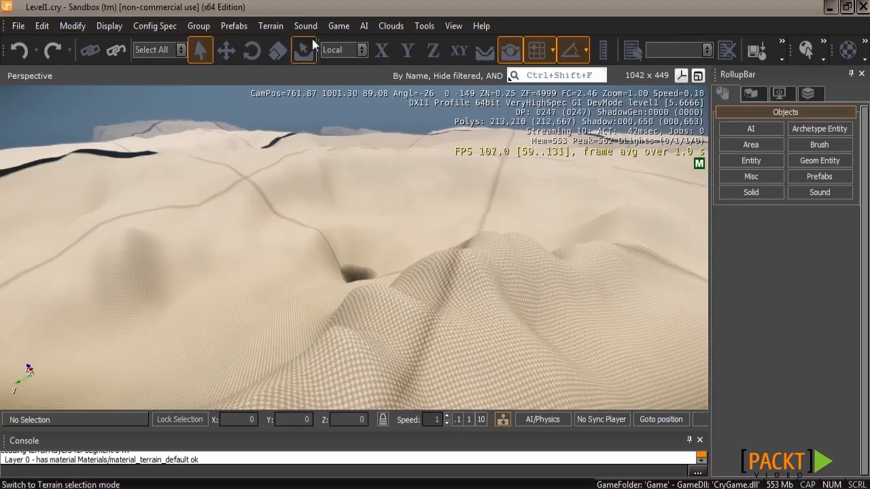
Step: Erase the smoothed low-resolution heightmap in the Terrain Editor
{"action": "left_click", "coordinate": [270, 26]}
{"action": "left_click", "coordinate": [294, 42]}
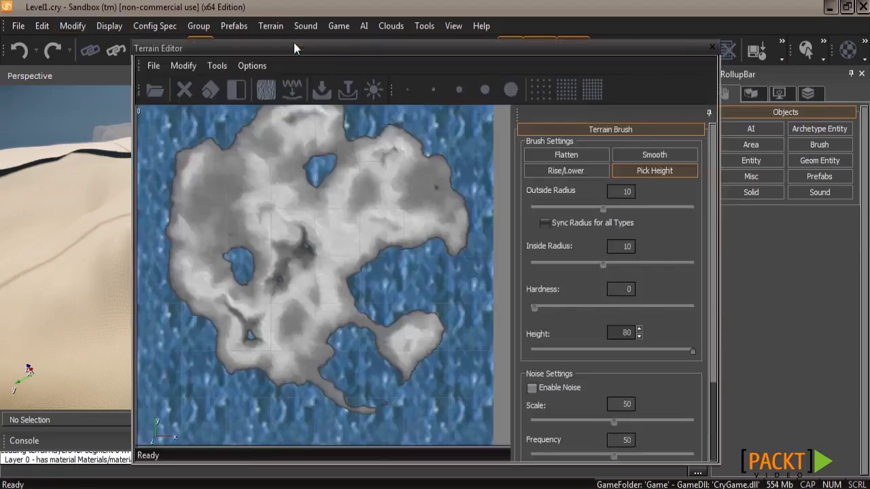
{"action": "left_click", "coordinate": [692, 171]}
{"action": "left_click", "coordinate": [180, 69]}
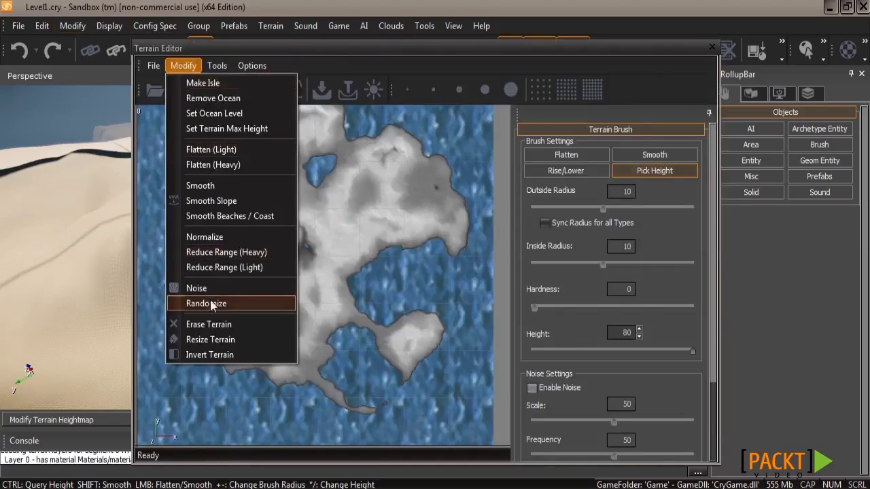
{"action": "left_click", "coordinate": [210, 318]}
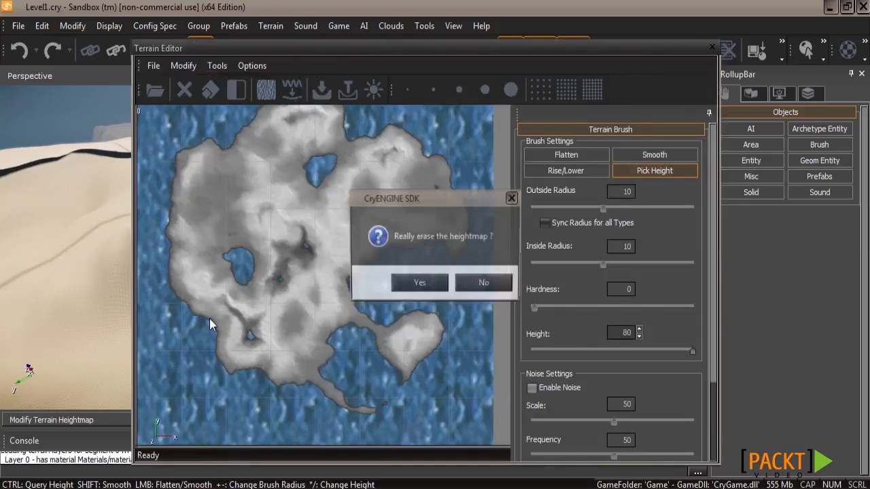
{"action": "left_click", "coordinate": [433, 284]}
Step: Import the heightmap TestTerrain_Heightmap.bmp from the Level1 folder, close the Terrain Editor and view the terrain in the viewport
{"action": "left_click", "coordinate": [153, 66]}
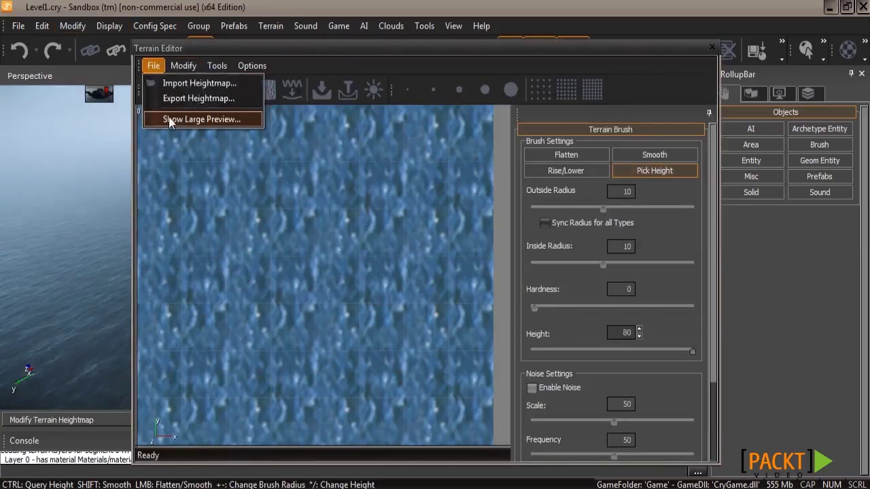
{"action": "left_click", "coordinate": [179, 83]}
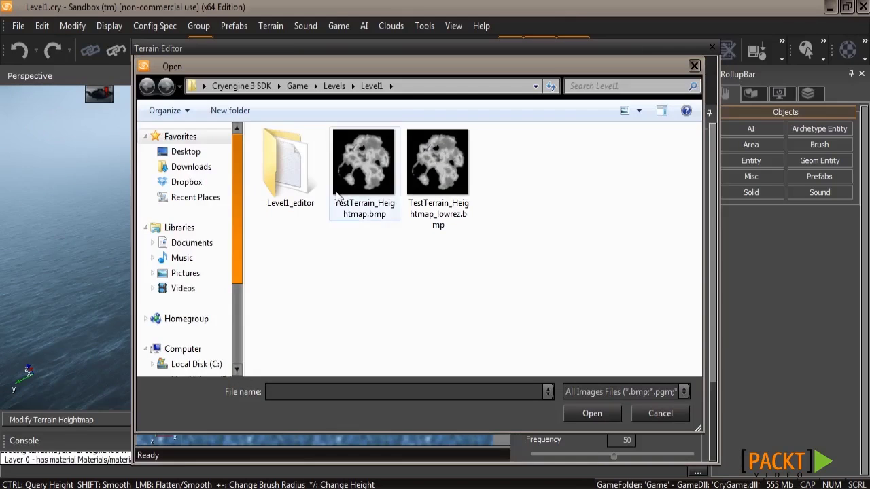
{"action": "left_click", "coordinate": [368, 224]}
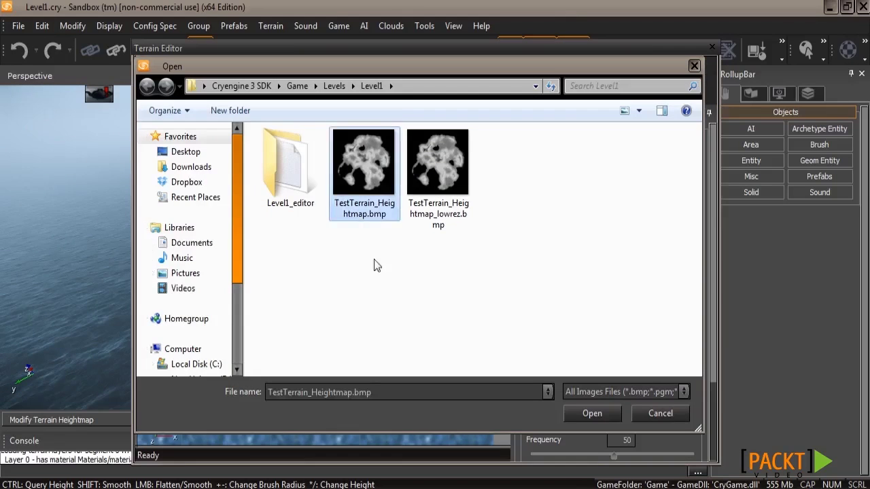
{"action": "left_click", "coordinate": [597, 416]}
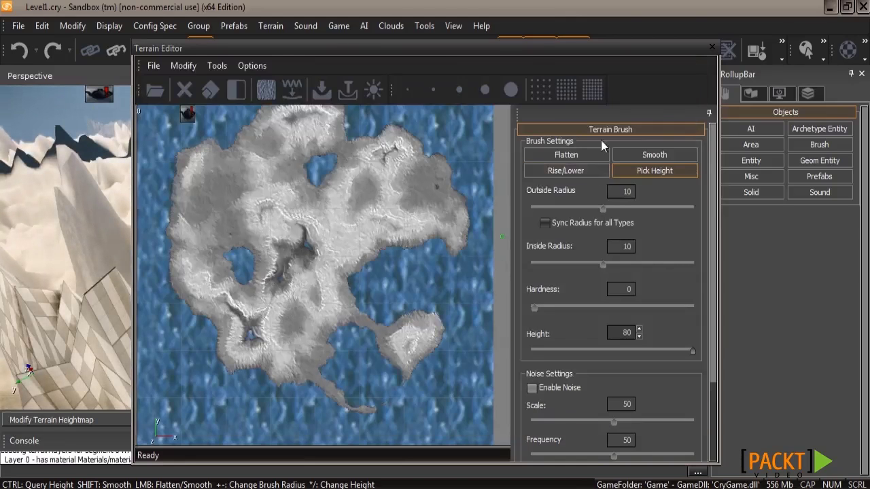
{"action": "left_click", "coordinate": [712, 46]}
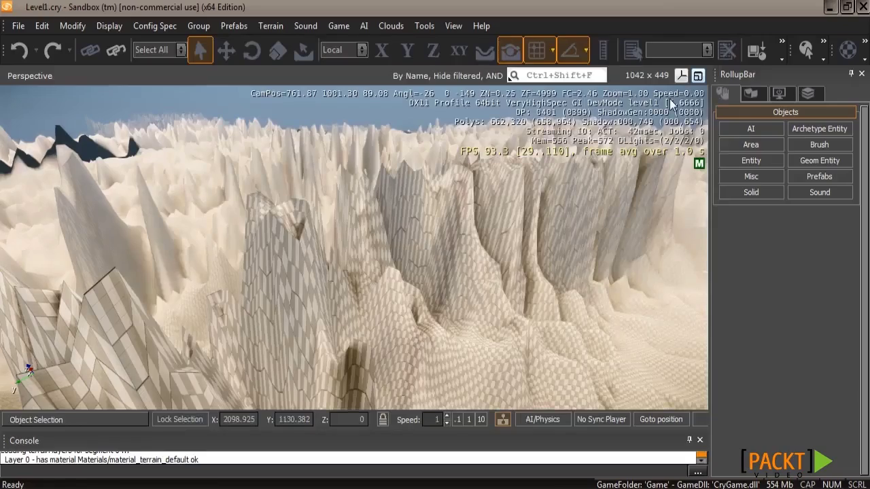
{"action": "right_click_drag", "start_coordinate": [442, 255], "coordinate": [443, 255]}
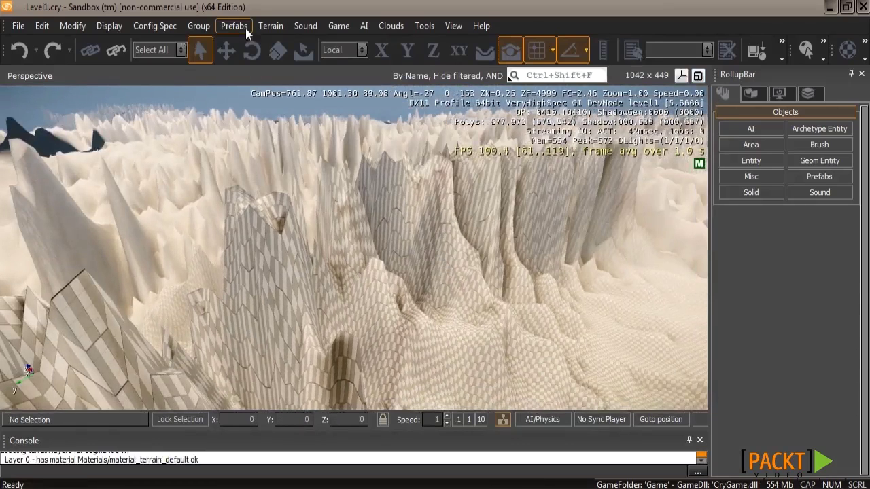
Step: Apply Smooth Slope to the terrain imported from TestTerrain_Heightmap.bmp and inspect it in the viewport with the Terrain Editor closed
{"action": "left_click", "coordinate": [265, 26]}
{"action": "left_click", "coordinate": [297, 43]}
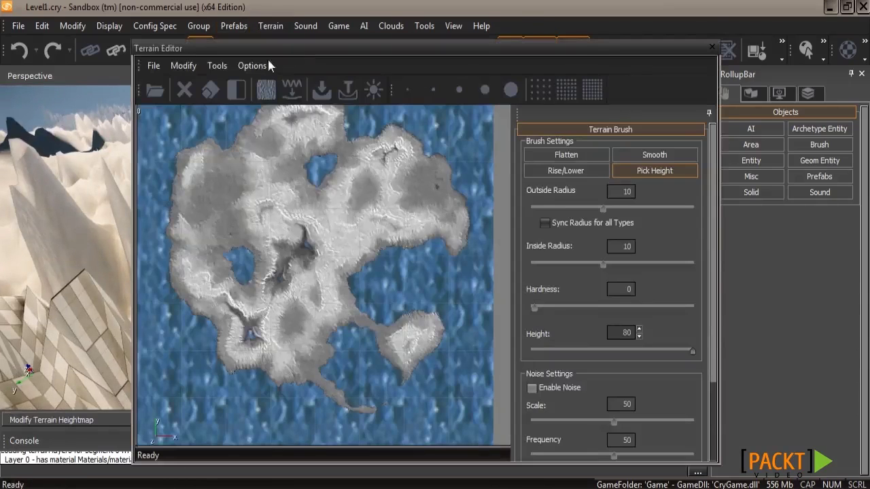
{"action": "left_click", "coordinate": [182, 65]}
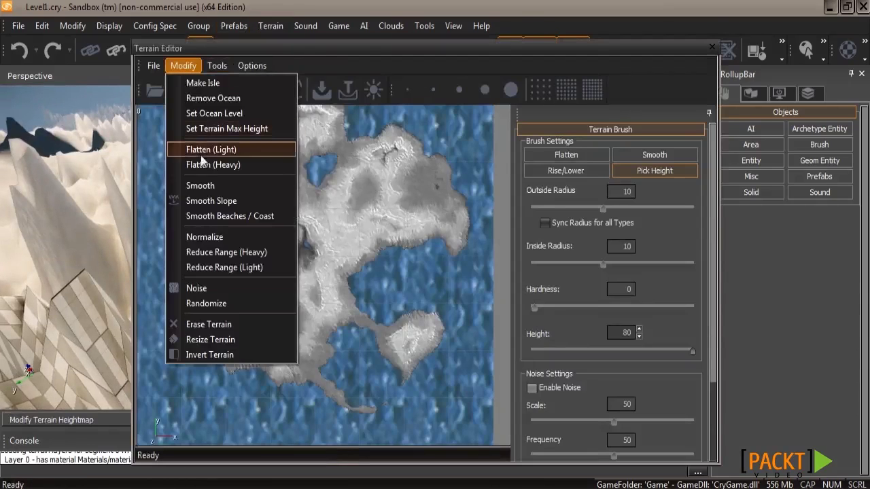
{"action": "left_click", "coordinate": [194, 199]}
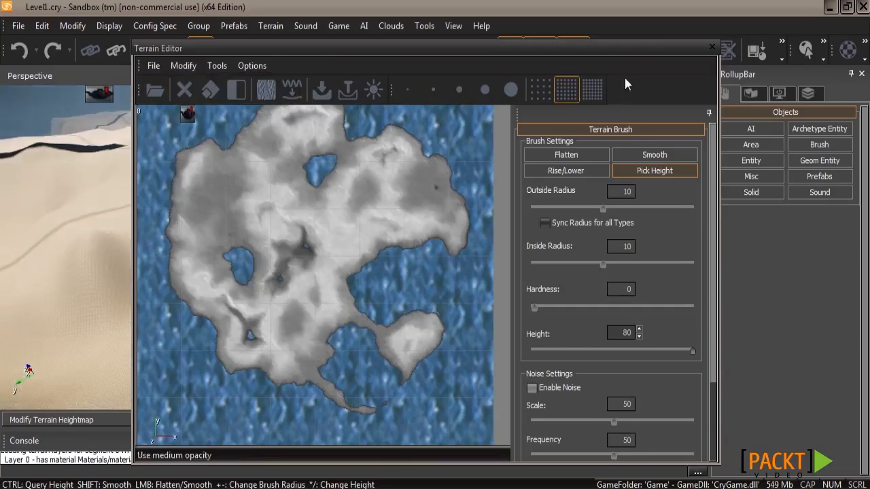
{"action": "left_click", "coordinate": [712, 48]}
{"action": "key", "text": "w"}
{"action": "right_click_drag", "start_coordinate": [378, 320], "coordinate": [396, 339]}
{"action": "key", "text": "w"}
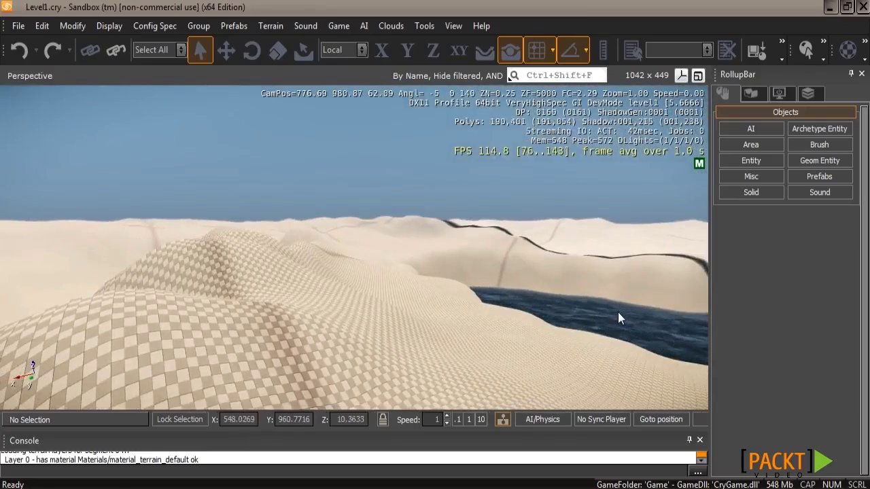
{"action": "key", "text": "w"}
{"action": "mouse_move", "coordinate": [367, 212]}
{"action": "right_mouse_down"}
{"action": "mouse_move", "coordinate": [377, 212]}
{"action": "mouse_move", "coordinate": [366, 213]}
{"action": "right_mouse_up"}
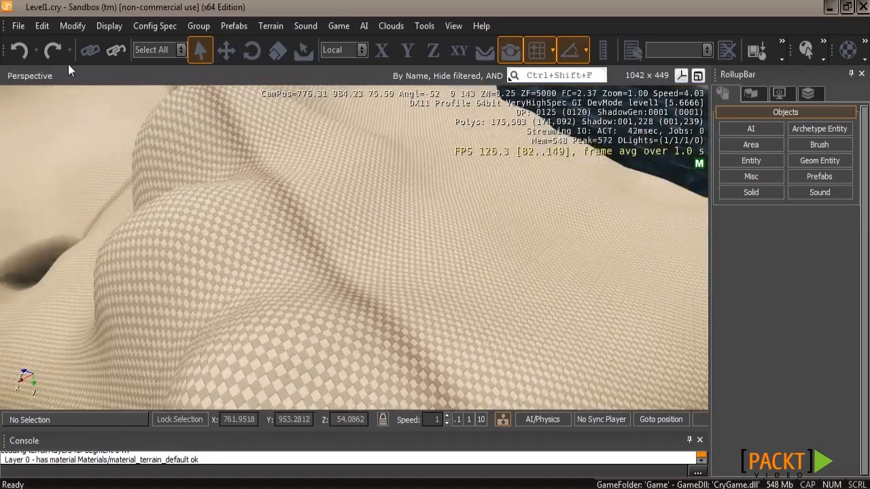
Step: Erase the smoothed terrain heightmap in the Terrain Editor and look over the emptied level in the viewport
{"action": "left_click", "coordinate": [84, 26]}
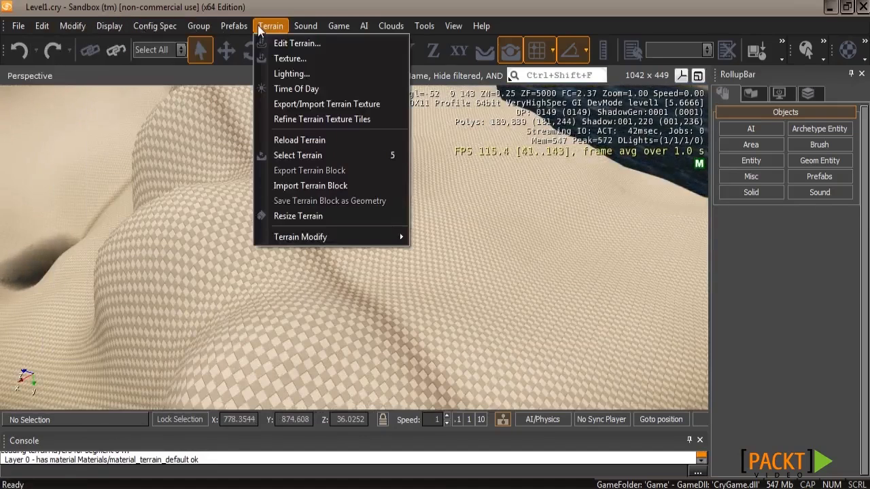
{"action": "left_click", "coordinate": [280, 43]}
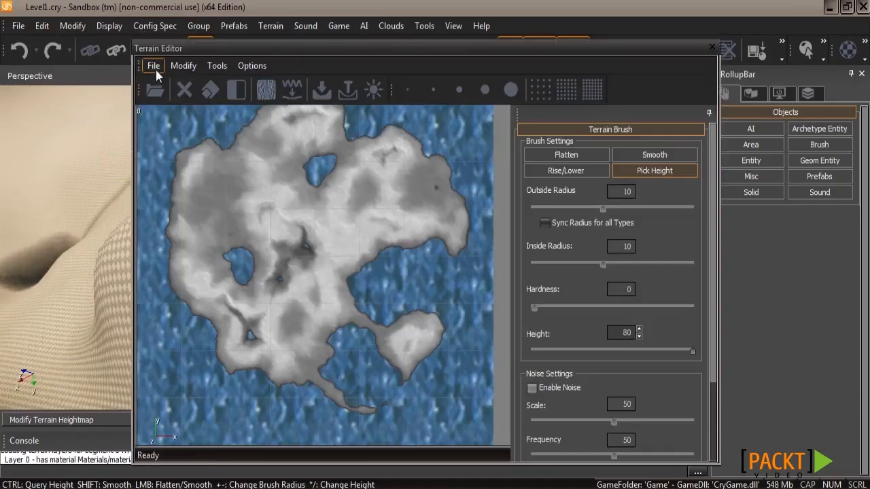
{"action": "left_click", "coordinate": [156, 70]}
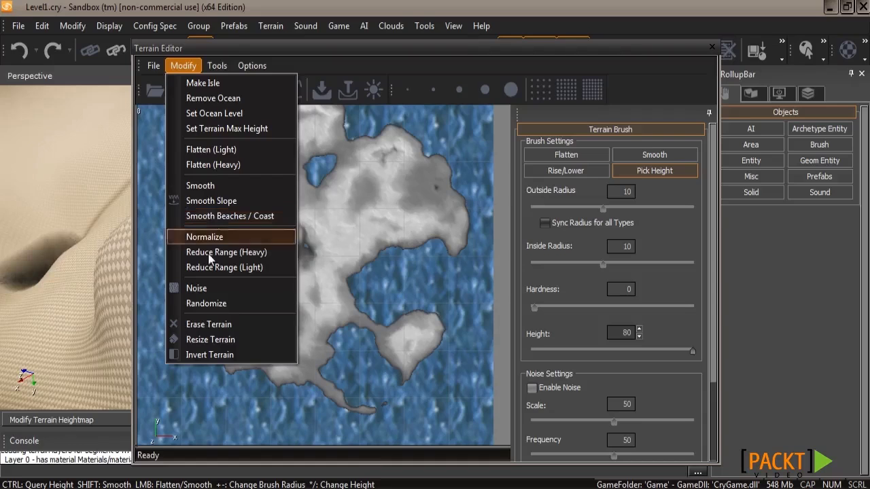
{"action": "left_click", "coordinate": [211, 324]}
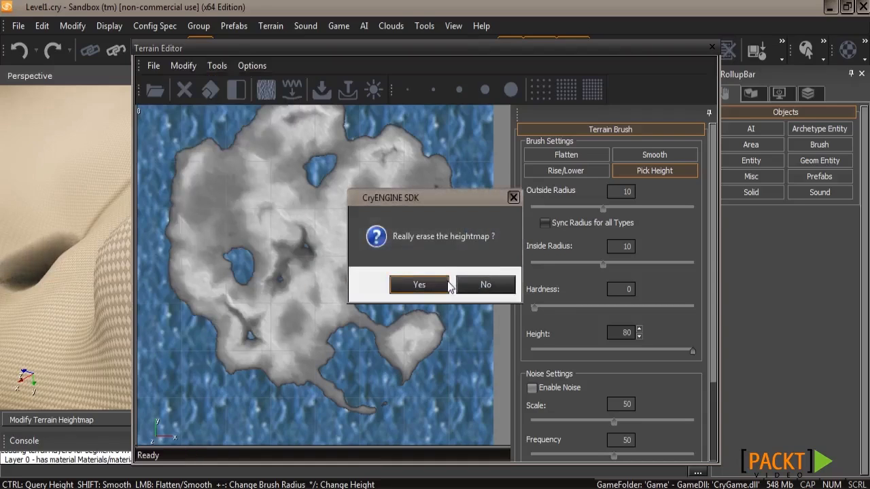
{"action": "left_click", "coordinate": [420, 284]}
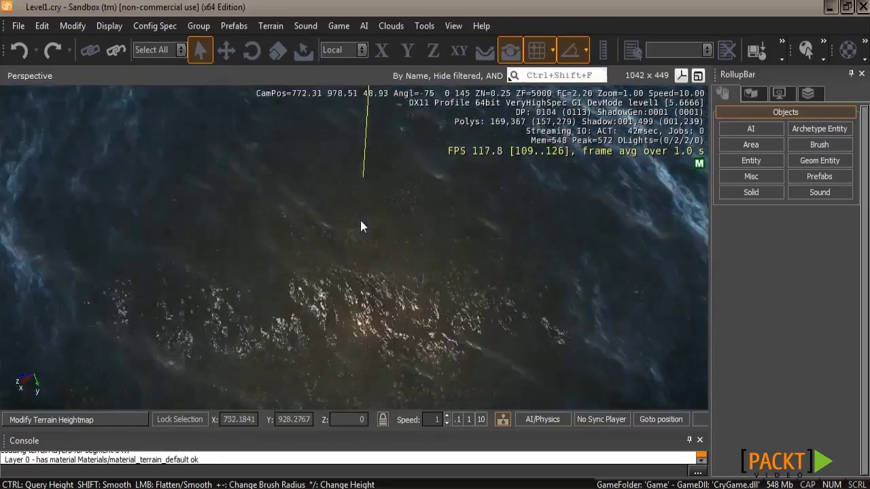
{"action": "key", "text": "w"}
{"action": "right_click_drag", "start_coordinate": [360, 218], "coordinate": [357, 218]}
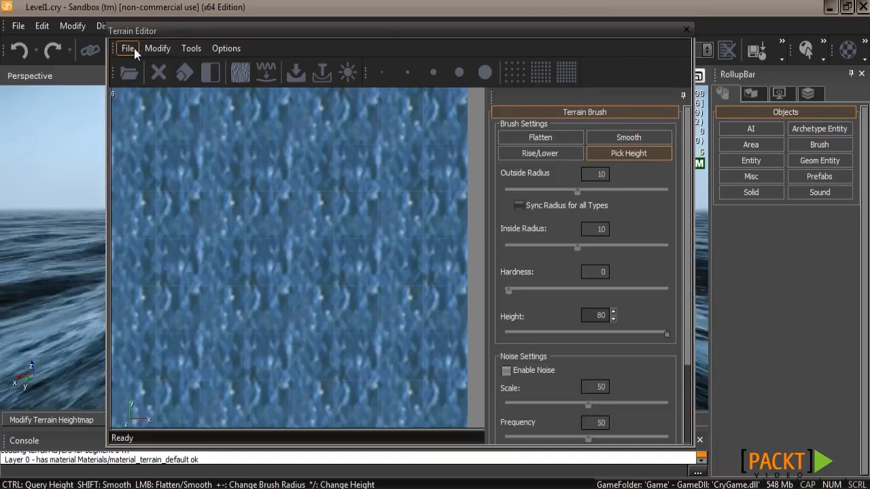
Step: Import TestTerrain_Heightmap.bmp into the emptied level, close the Terrain Editor and fly over the unsmoothed terrain in the viewport
{"action": "left_click", "coordinate": [127, 48]}
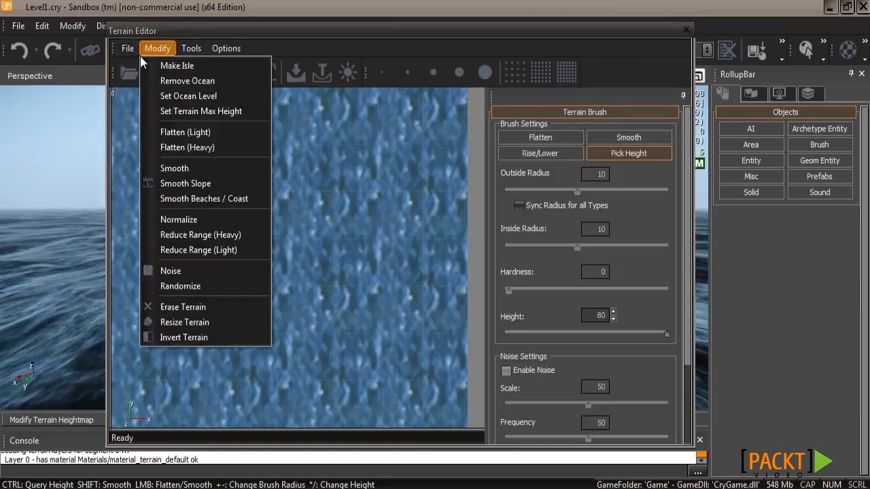
{"action": "mouse_move", "coordinate": [128, 50]}
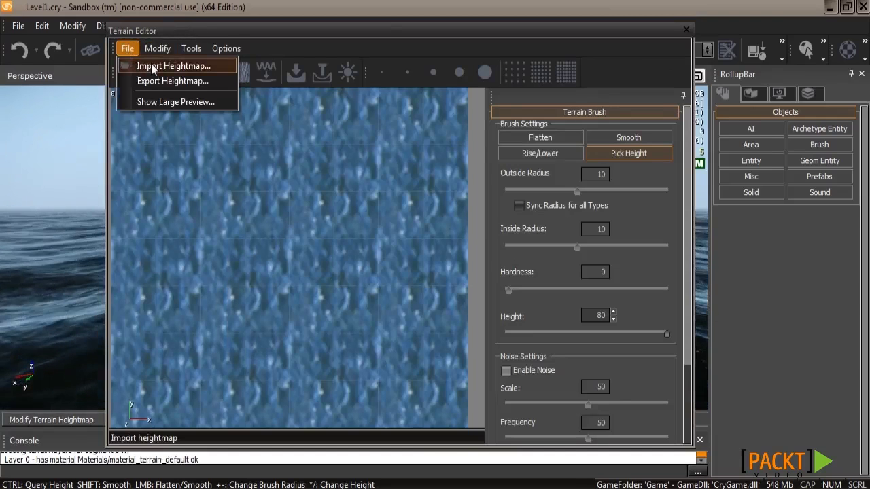
{"action": "left_click", "coordinate": [153, 66]}
{"action": "left_click", "coordinate": [442, 180]}
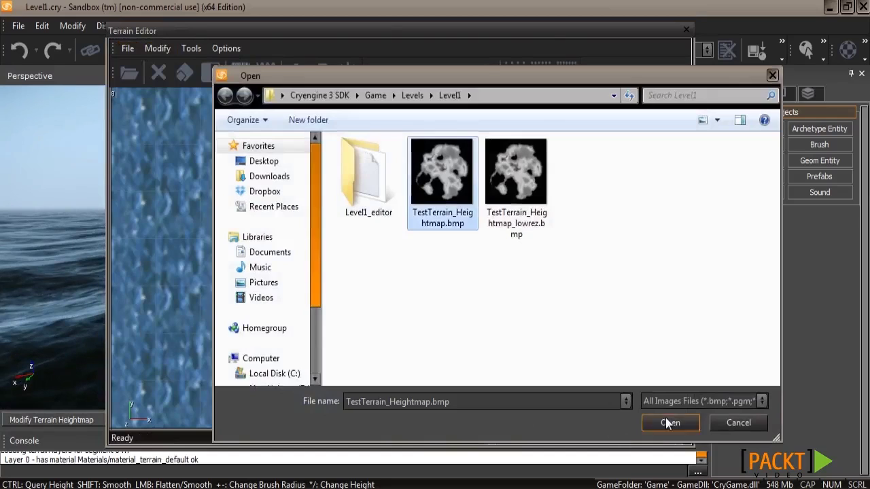
{"action": "left_click", "coordinate": [669, 423]}
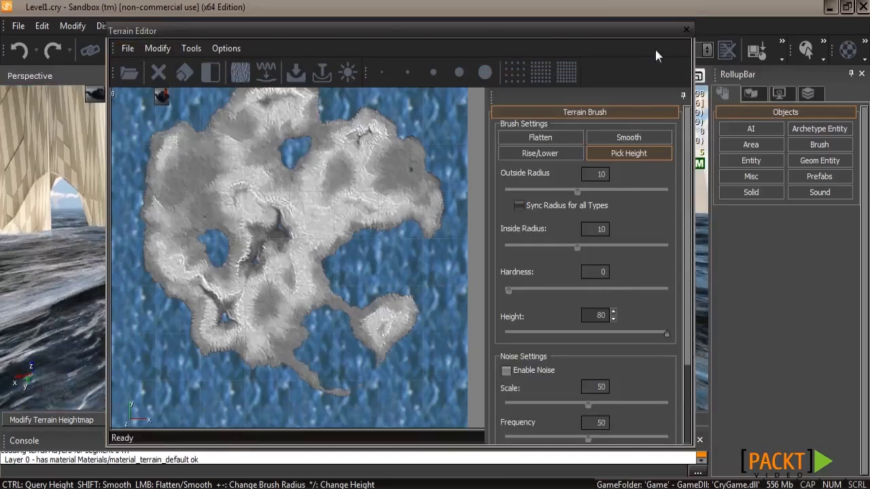
{"action": "left_click", "coordinate": [686, 29]}
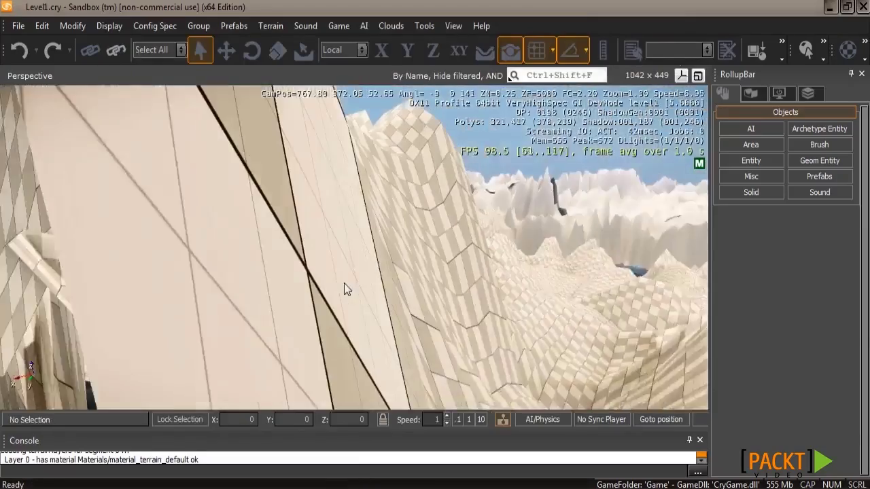
{"action": "mouse_move", "coordinate": [344, 283]}
{"action": "right_mouse_down"}
{"action": "mouse_move", "coordinate": [349, 278]}
{"action": "mouse_move", "coordinate": [335, 284]}
{"action": "mouse_move", "coordinate": [343, 283]}
{"action": "right_mouse_up"}
{"action": "key", "text": "w"}
{"action": "key", "text": "s"}
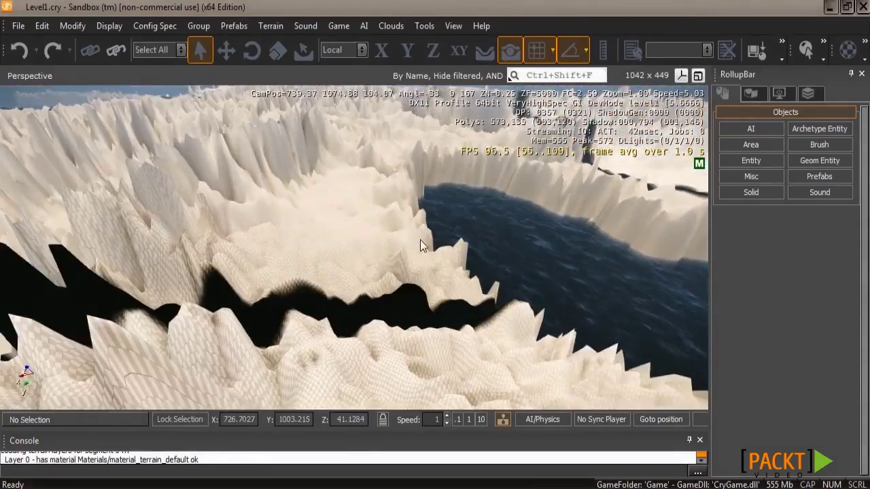